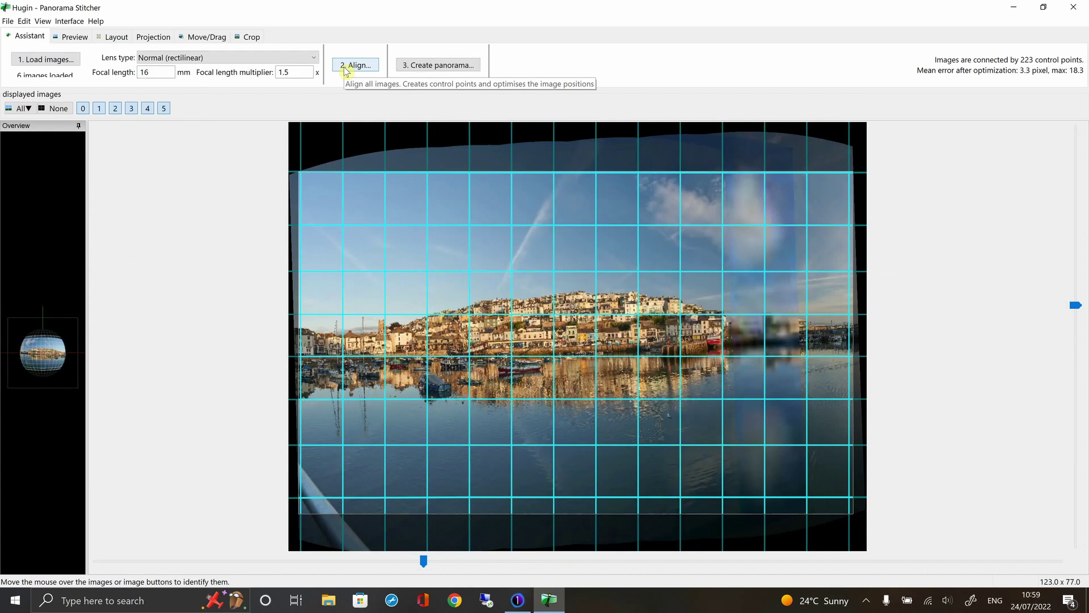
# Look through the Preview and Move/Drag options for the aligned harbour panorama
pyautogui.click(81, 38)
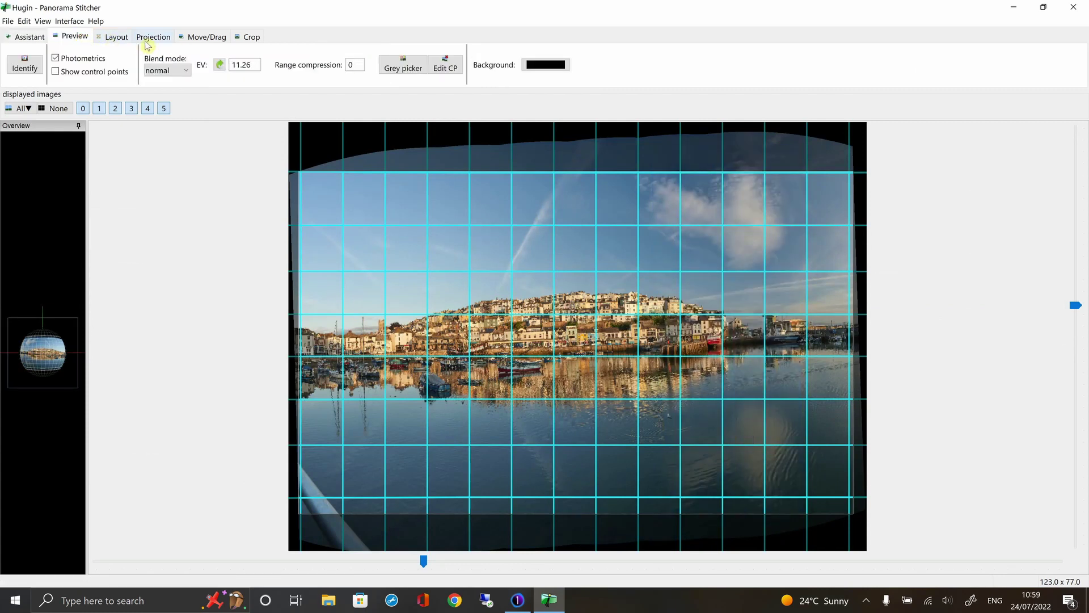
pyautogui.click(205, 36)
pyautogui.click(78, 68)
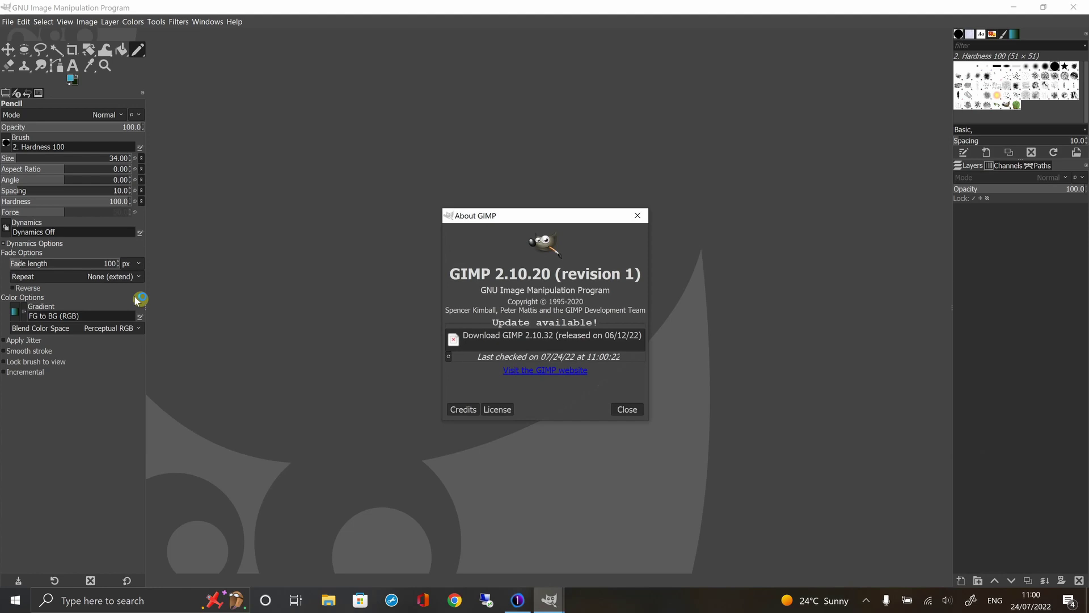
# Dismiss the About GIMP dialog and open the Hugin photos folder from Pictures in File Explorer, exposing the GIMP toolbox beside it
pyautogui.click(627, 409)
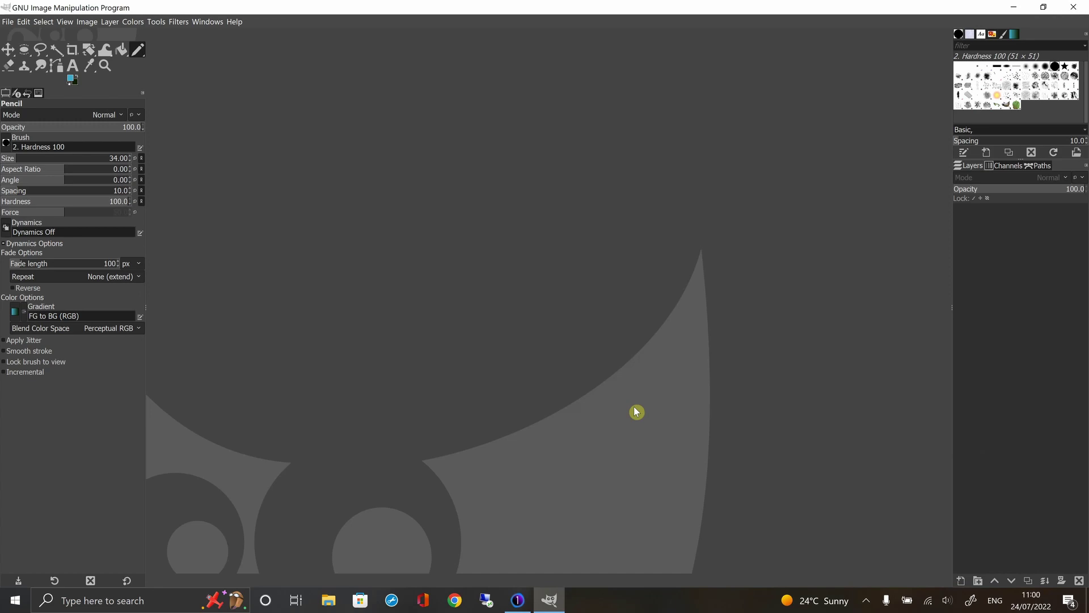
pyautogui.click(330, 600)
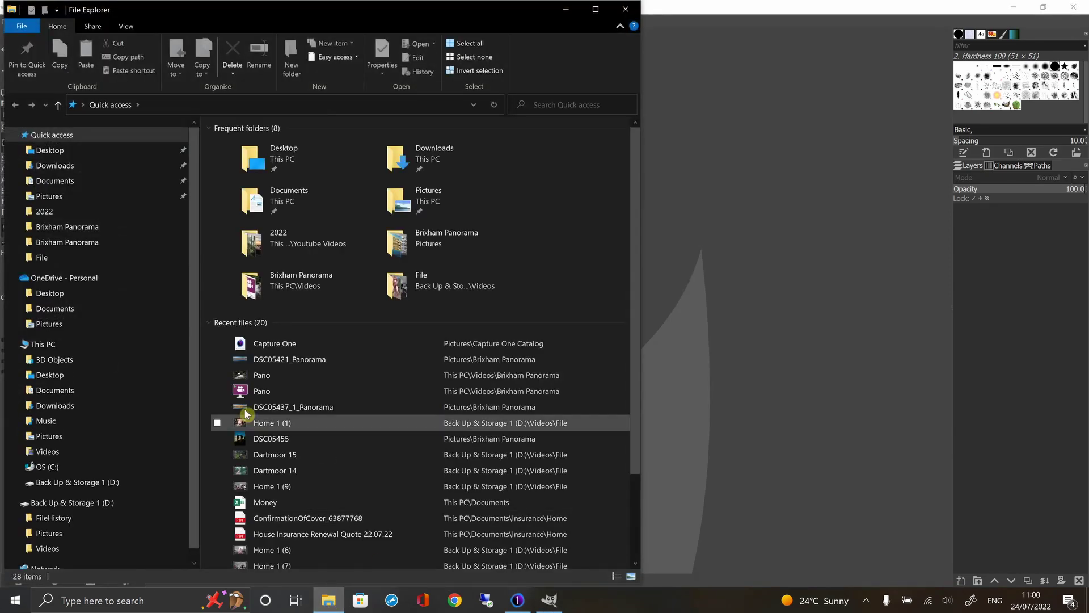
pyautogui.click(48, 437)
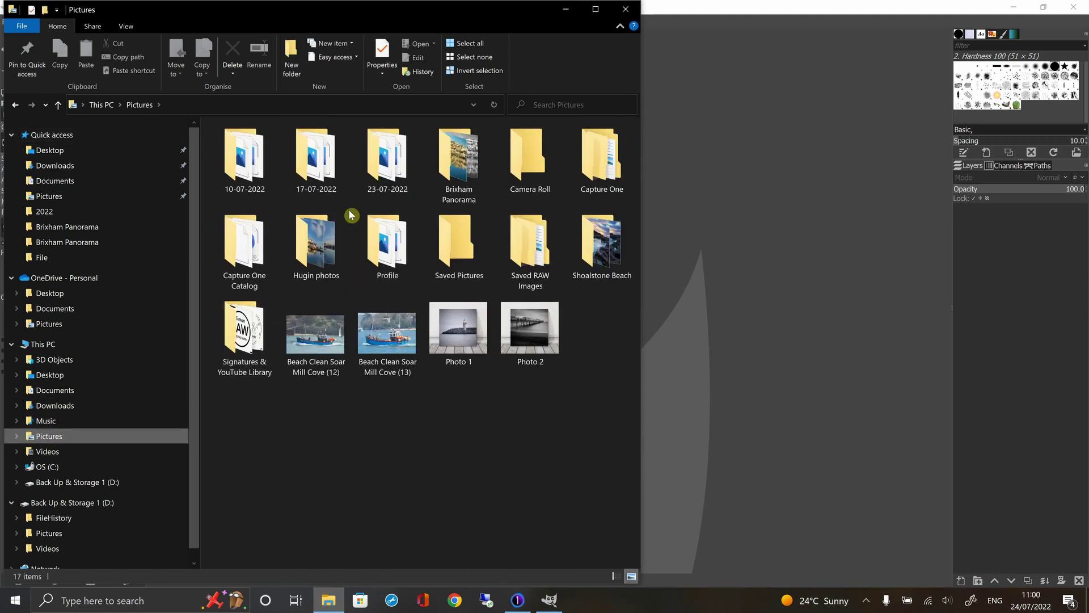
pyautogui.click(322, 245)
pyautogui.doubleClick(321, 245)
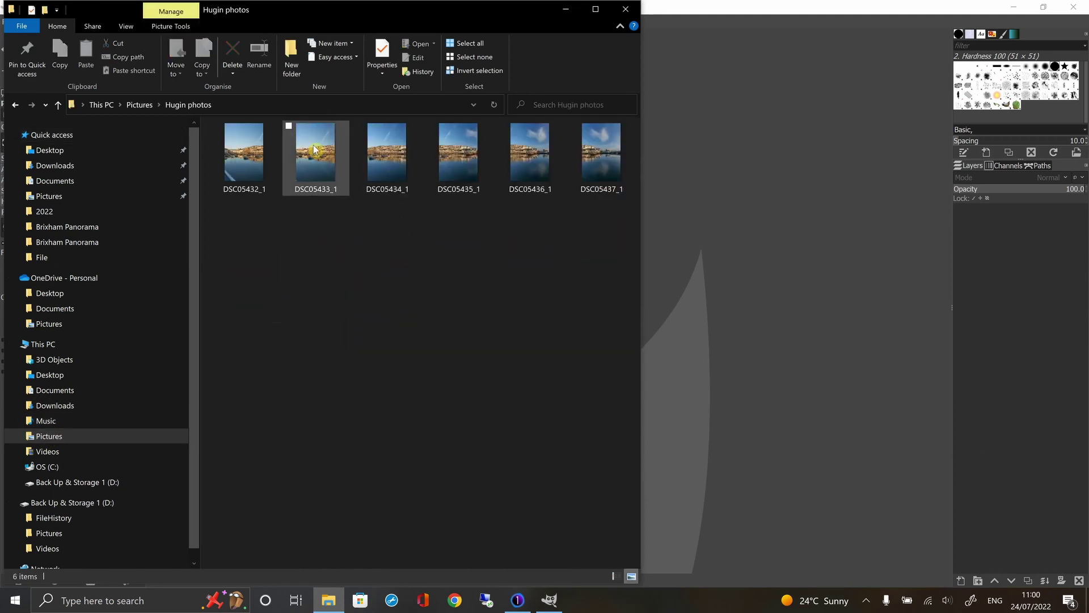
pyautogui.moveTo(328, 13); pyautogui.dragTo(660, 42)
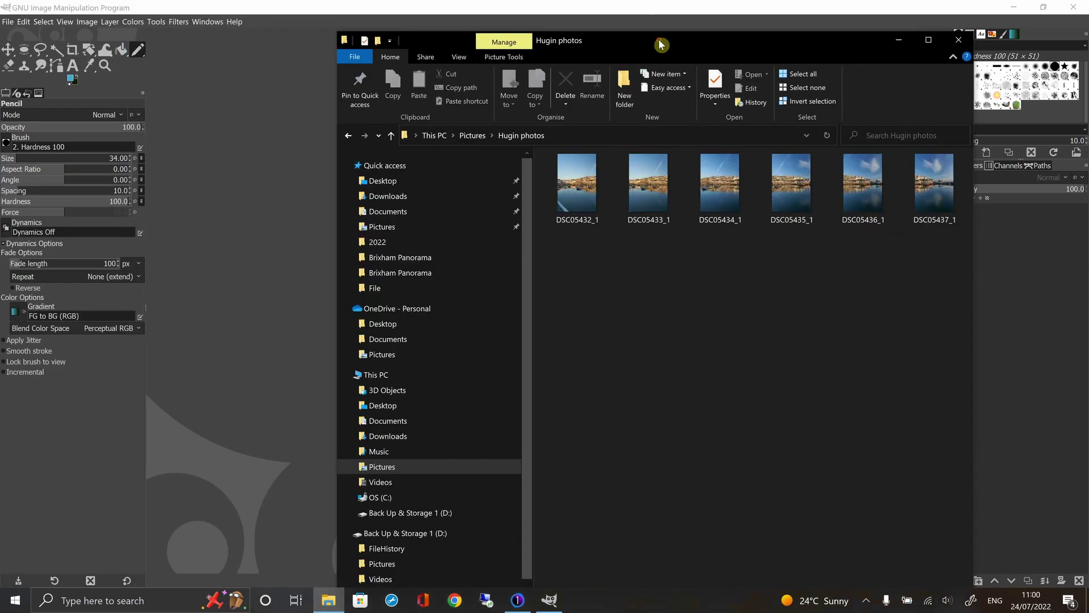
# Load DSC05434_1 from the folder into GIMP, converting it to the built-in sRGB profile, and close GIMP
pyautogui.moveTo(729, 200); pyautogui.dragTo(123, 39)
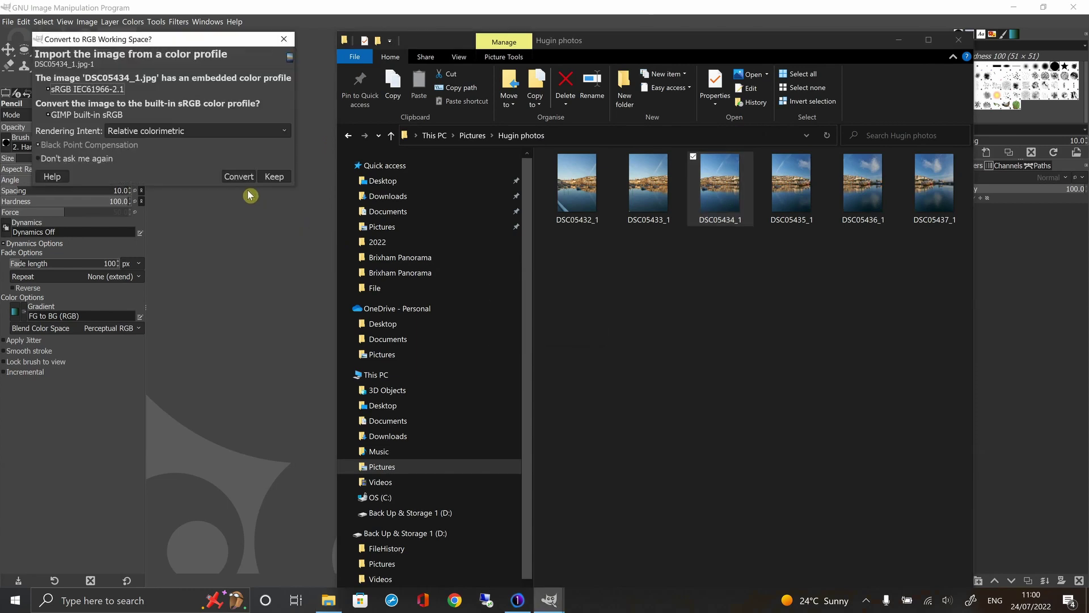
pyautogui.click(241, 175)
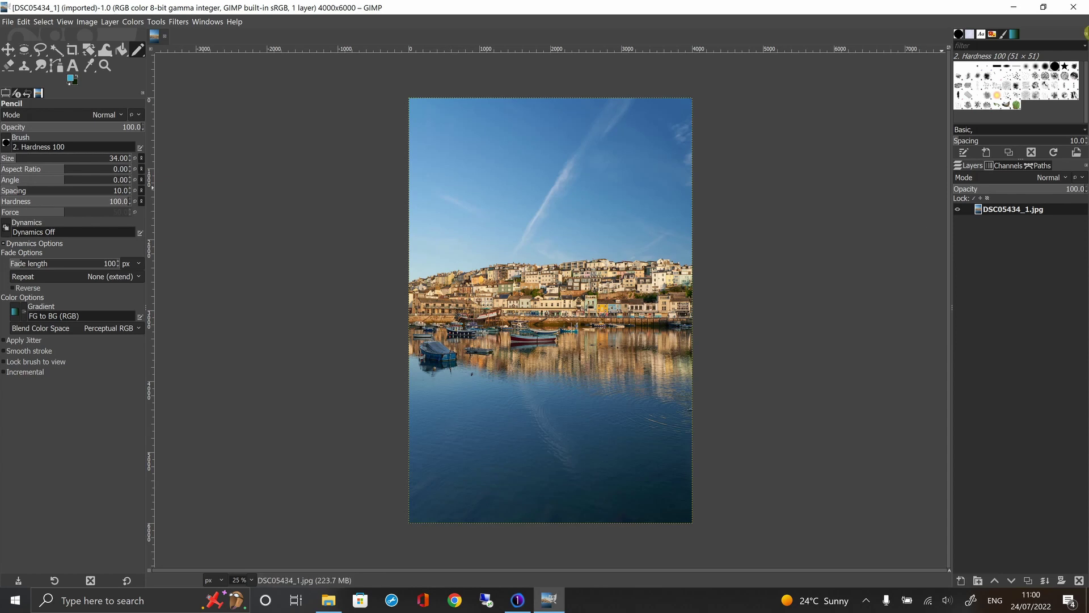
pyautogui.click(1072, 10)
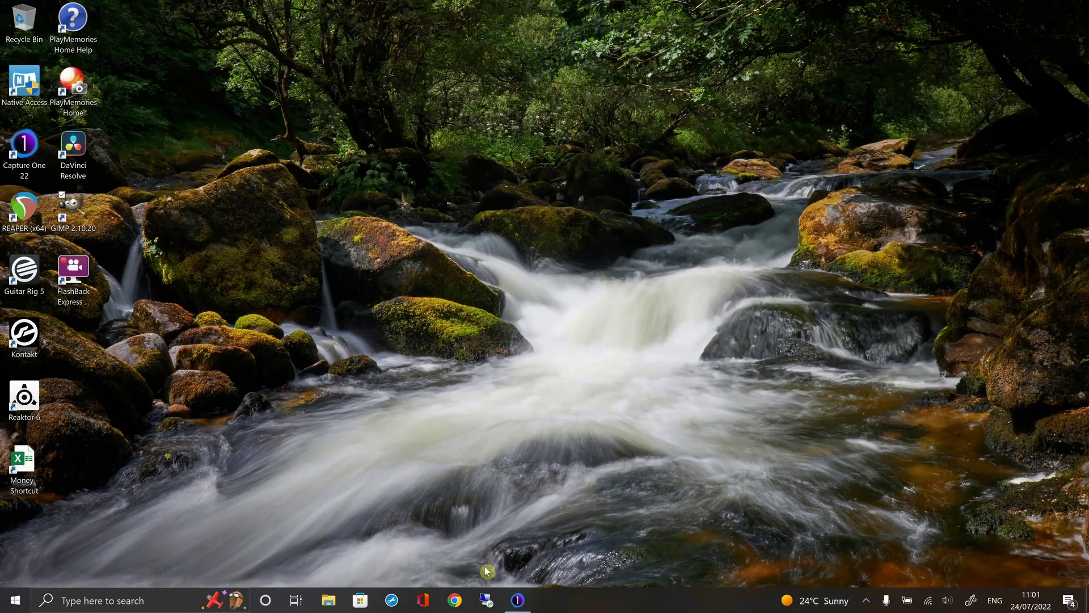
# Switch to Capture One and examine the harbour photos from DSC05433_1 to DSC05436_1, checking the waterfront detail in DSC05435_1 up close
pyautogui.click(518, 600)
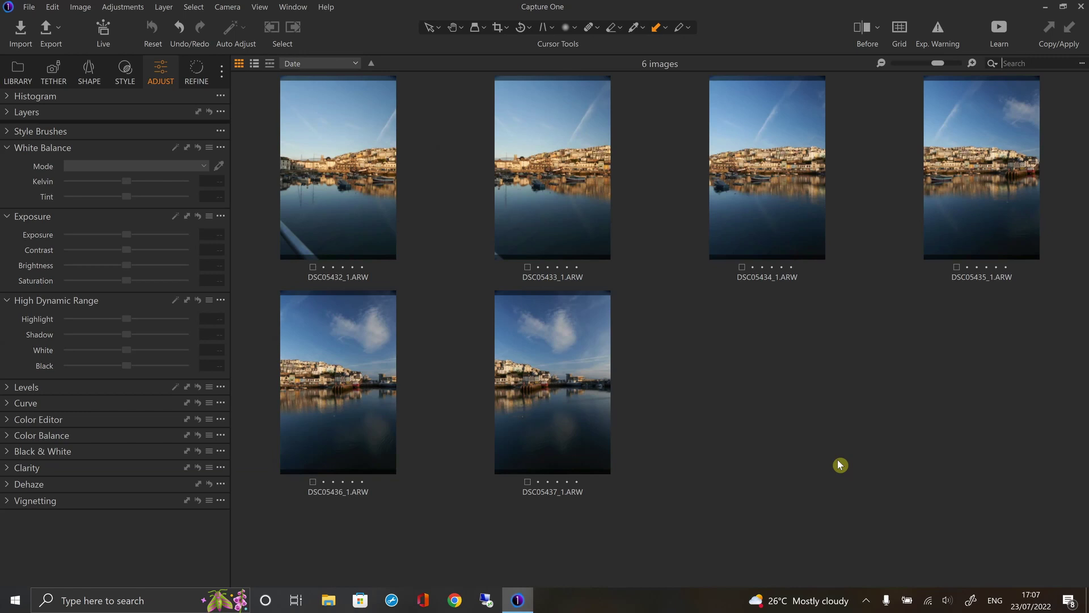
pyautogui.doubleClick(554, 196)
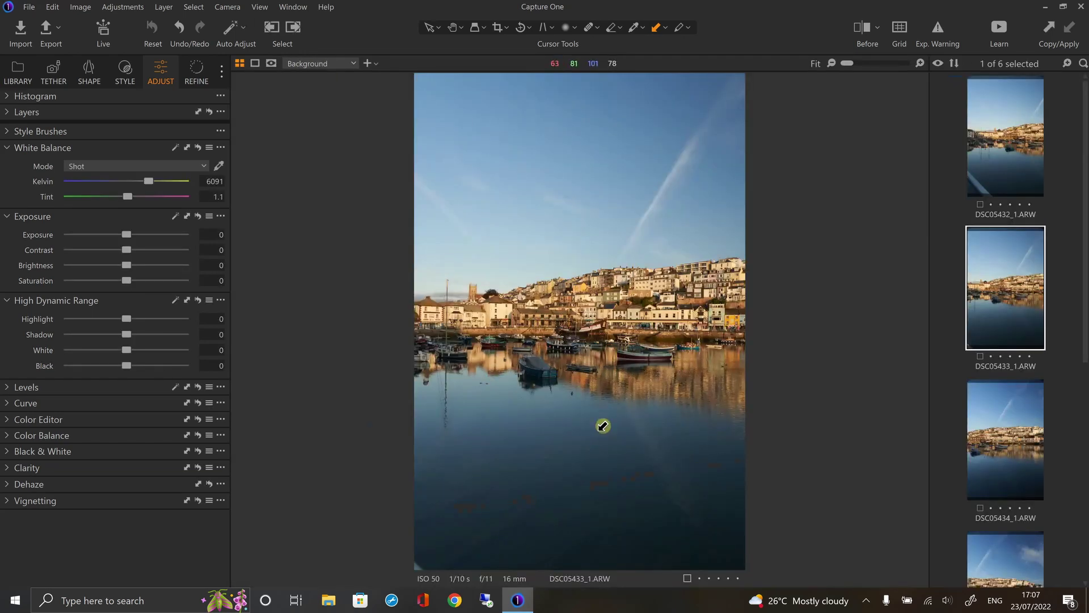
pyautogui.click(292, 30)
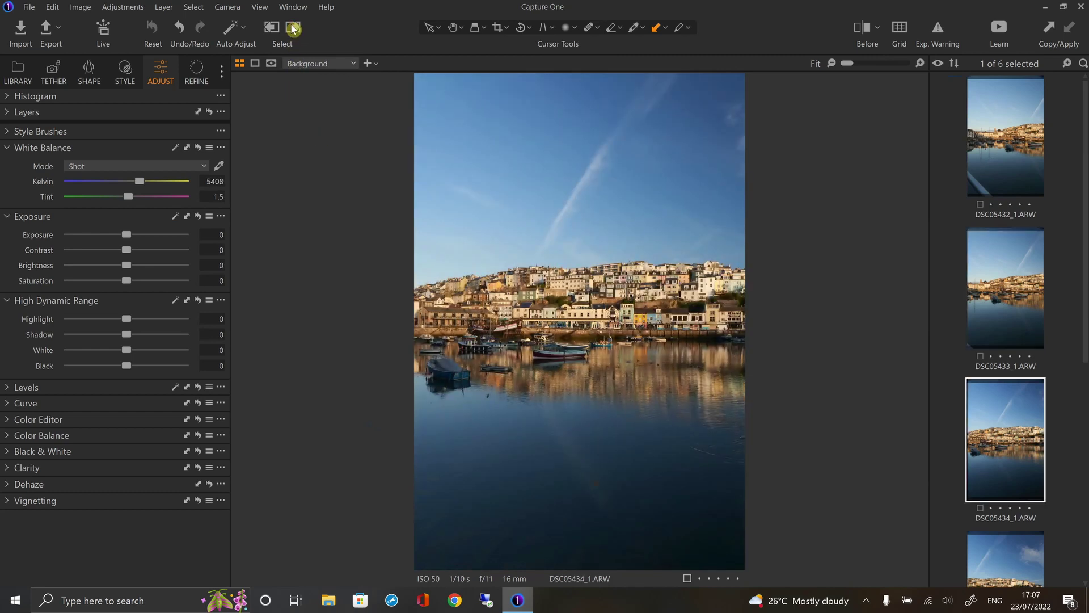
pyautogui.click(292, 30)
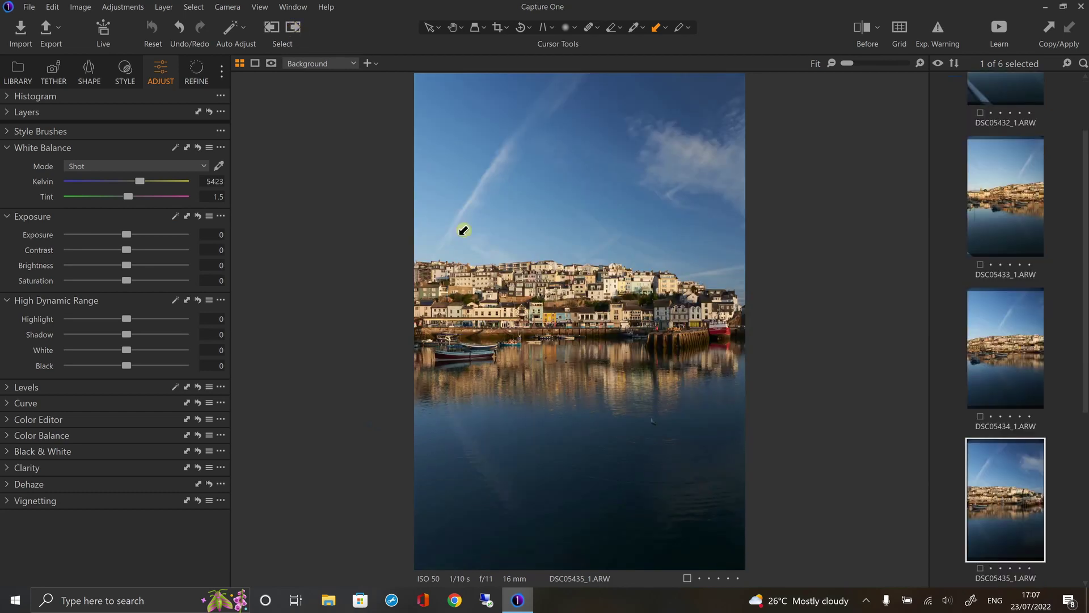
pyautogui.scroll(1, 588, 329)
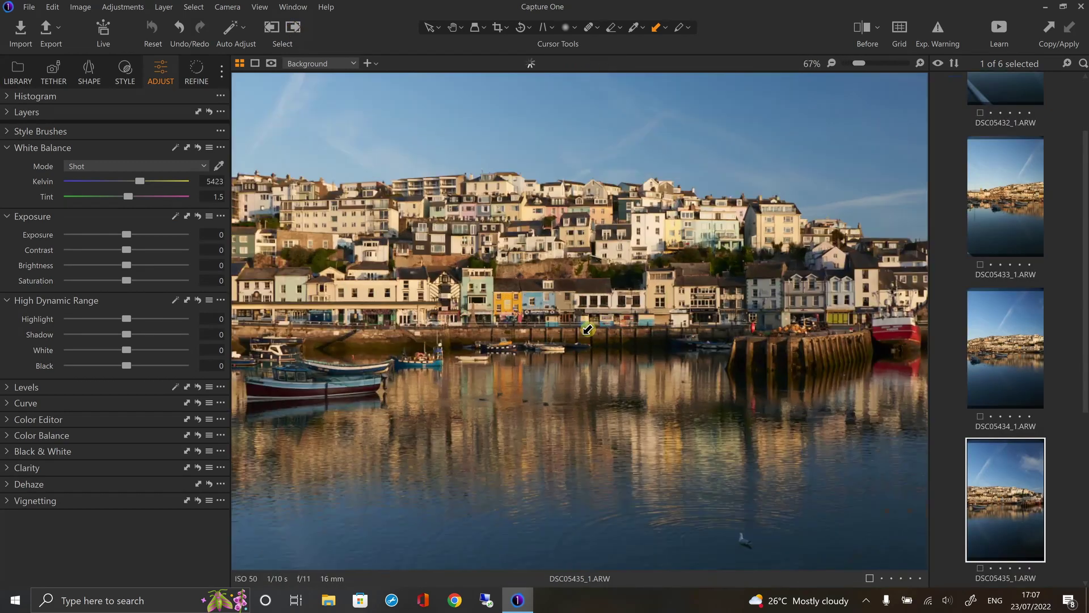
pyautogui.scroll(1, 587, 329)
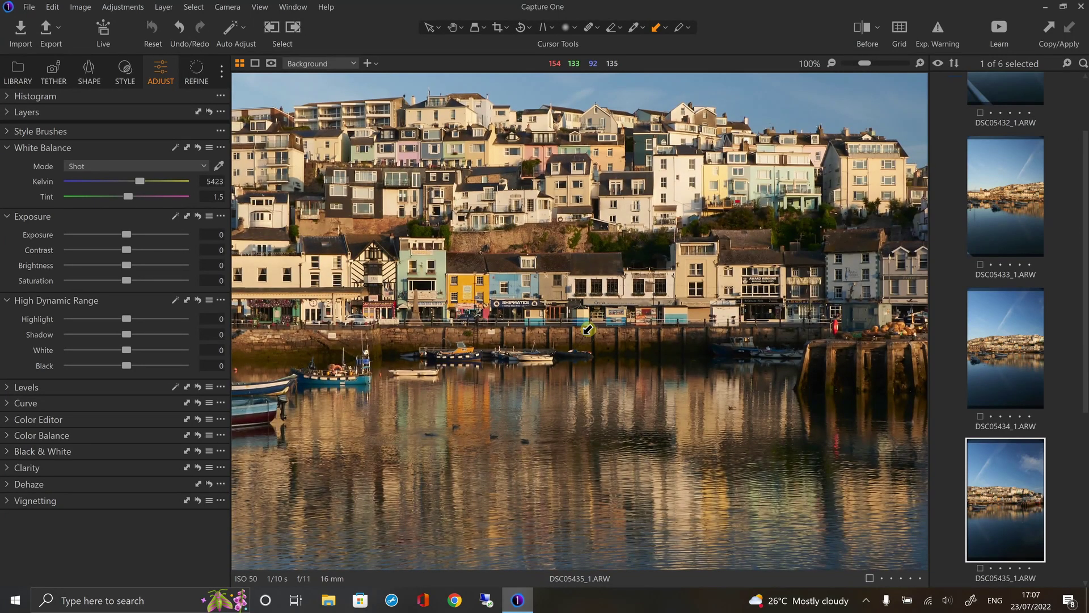
pyautogui.scroll(-2, 588, 329)
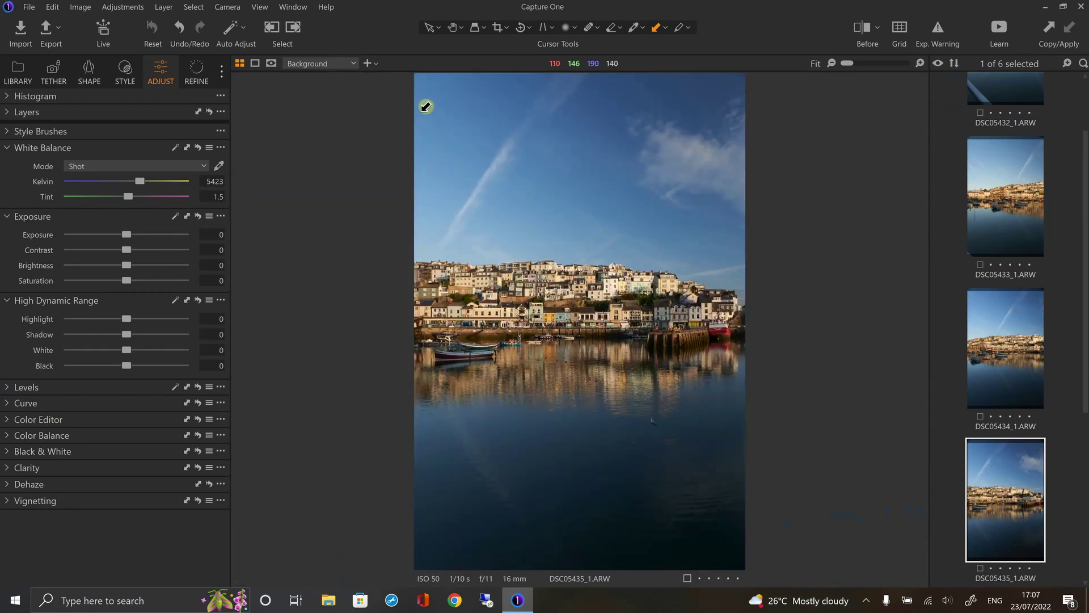
pyautogui.click(295, 28)
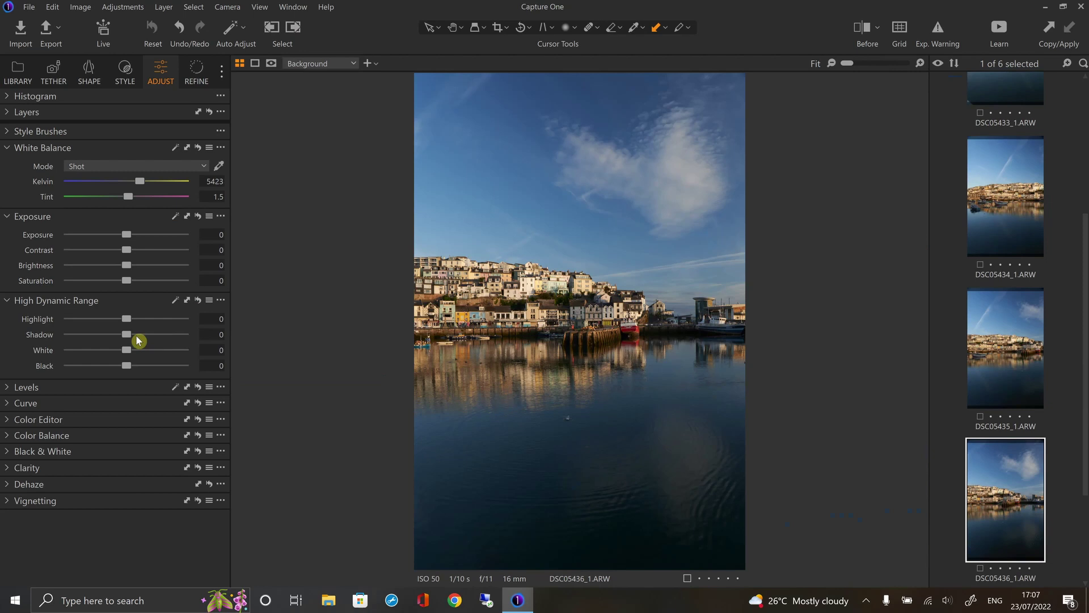
# Set the High Dynamic Range Shadow value of DSC05436_1 to 40
pyautogui.moveTo(126, 338); pyautogui.dragTo(149, 343)
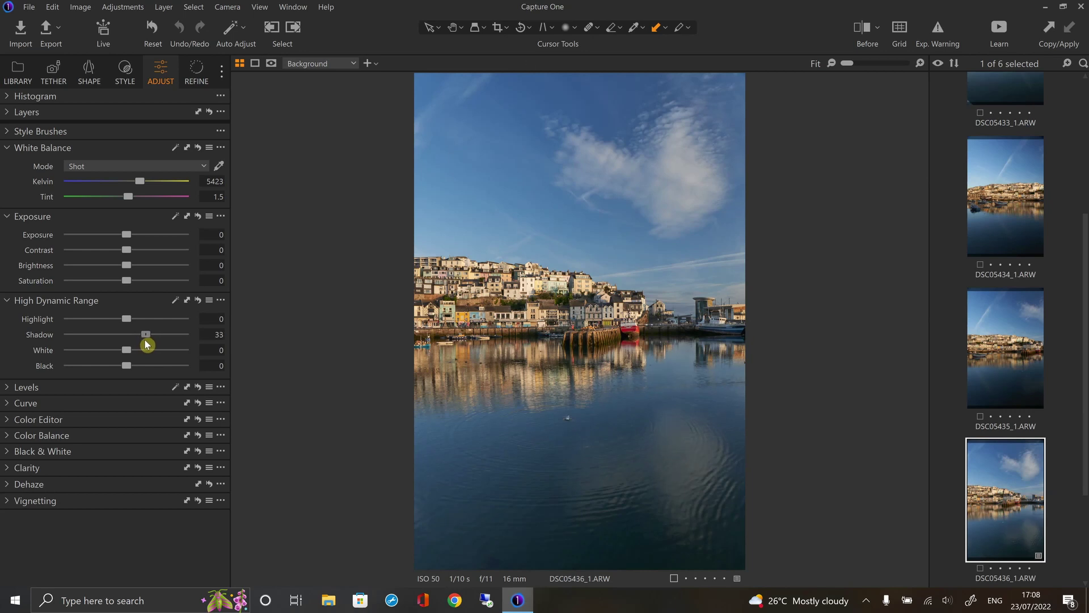
pyautogui.moveTo(149, 345); pyautogui.dragTo(150, 345)
pyautogui.write('40')
pyautogui.press('Return')
# Go back through the photos to DSC05432_1 and return to the thumbnail overview of the whole set
pyautogui.scroll(-1, 1029, 381)
pyautogui.press('Up')
pyautogui.press('Up')
pyautogui.press('Up')
pyautogui.press('Up')
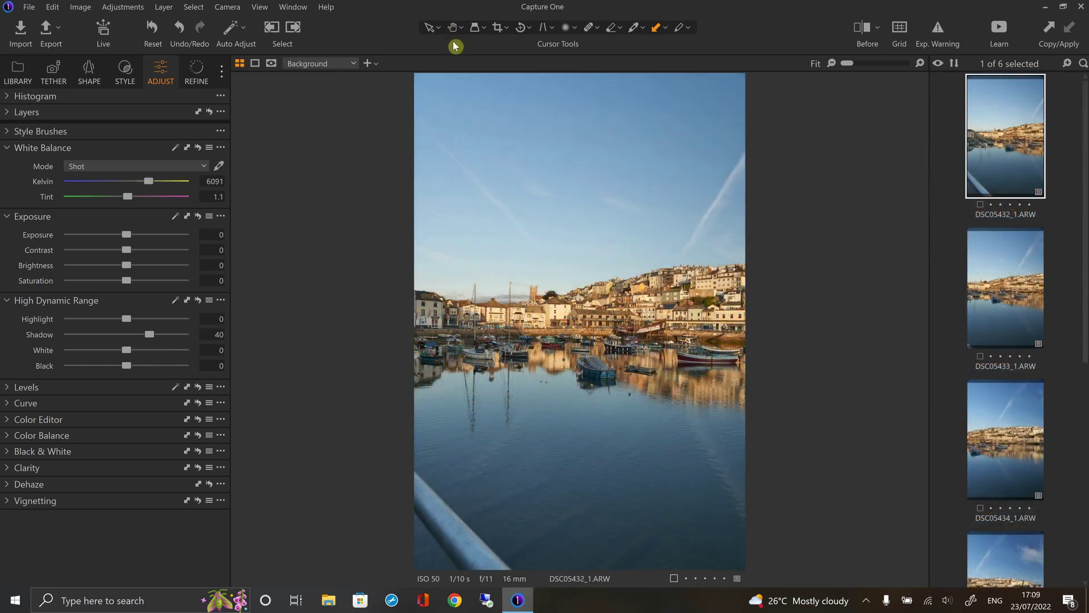
pyautogui.hotkey('ctrl', 'alt', 'v')
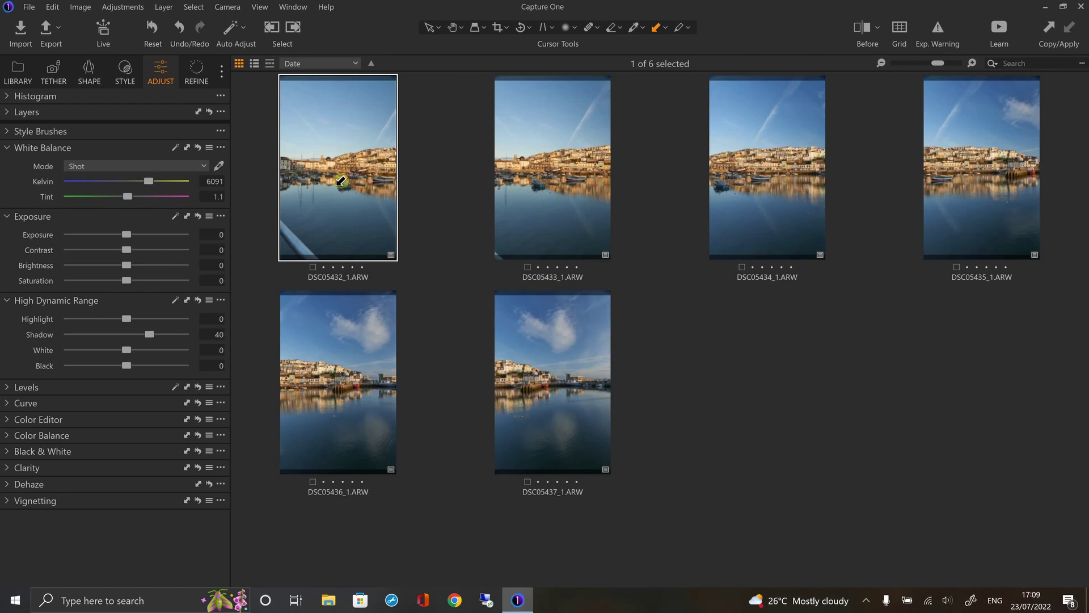
# Select all six harbour photos and start Stitch to Panorama on them
pyautogui.click(194, 8)
pyautogui.press('Escape')
pyautogui.hotkey('ctrl', 'a')
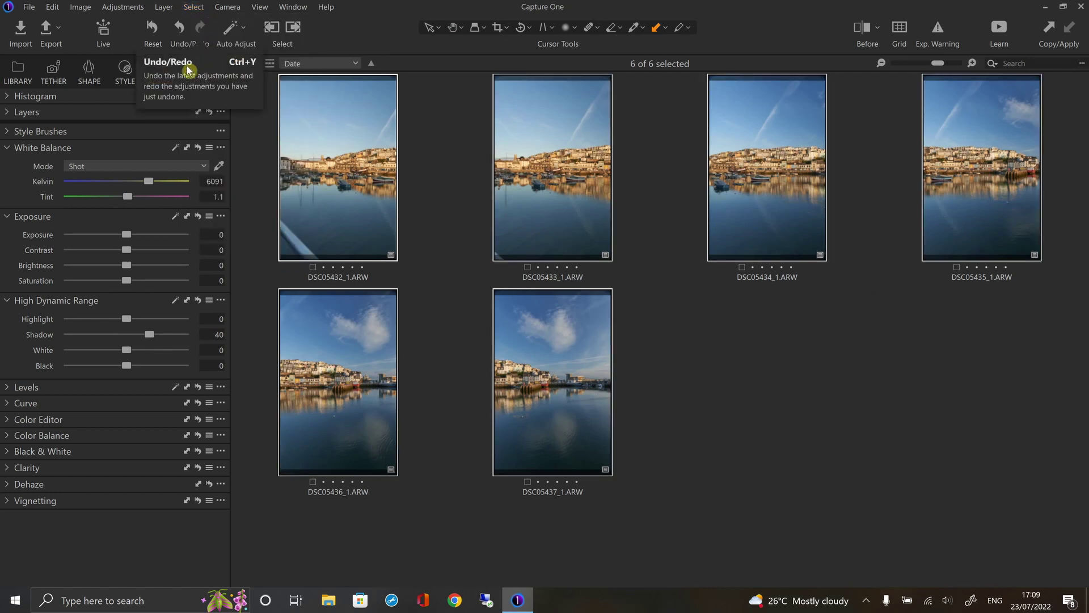
pyautogui.click(135, 9)
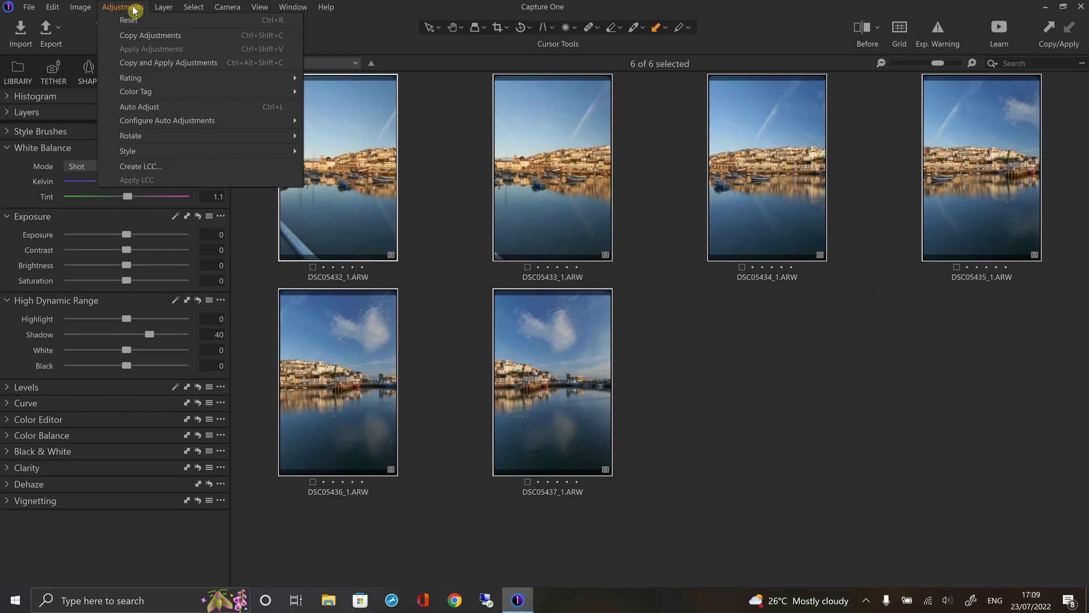
pyautogui.moveTo(85, 10)
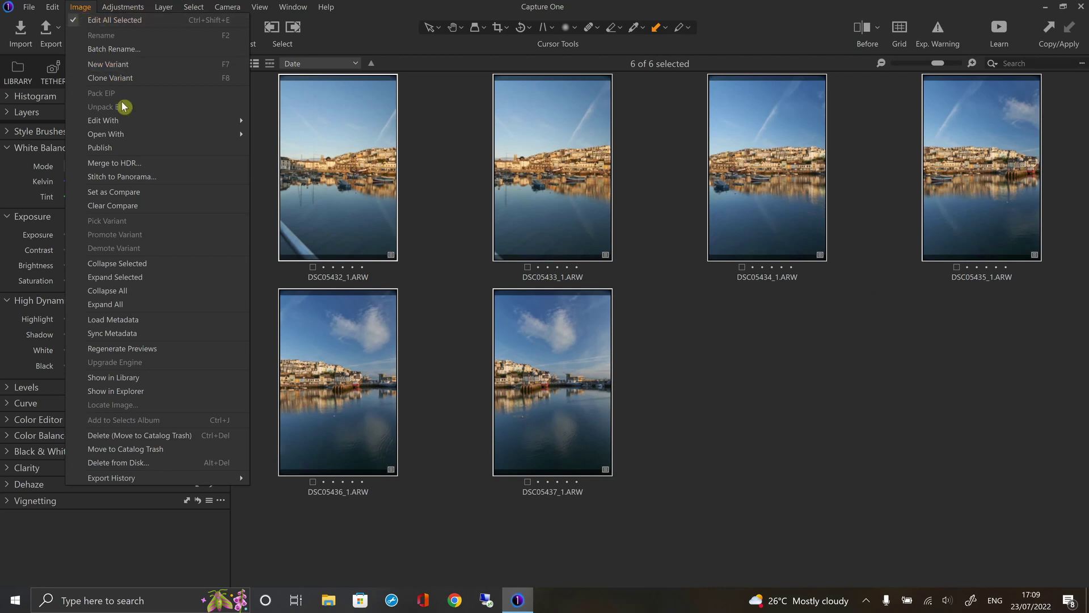
pyautogui.click(116, 178)
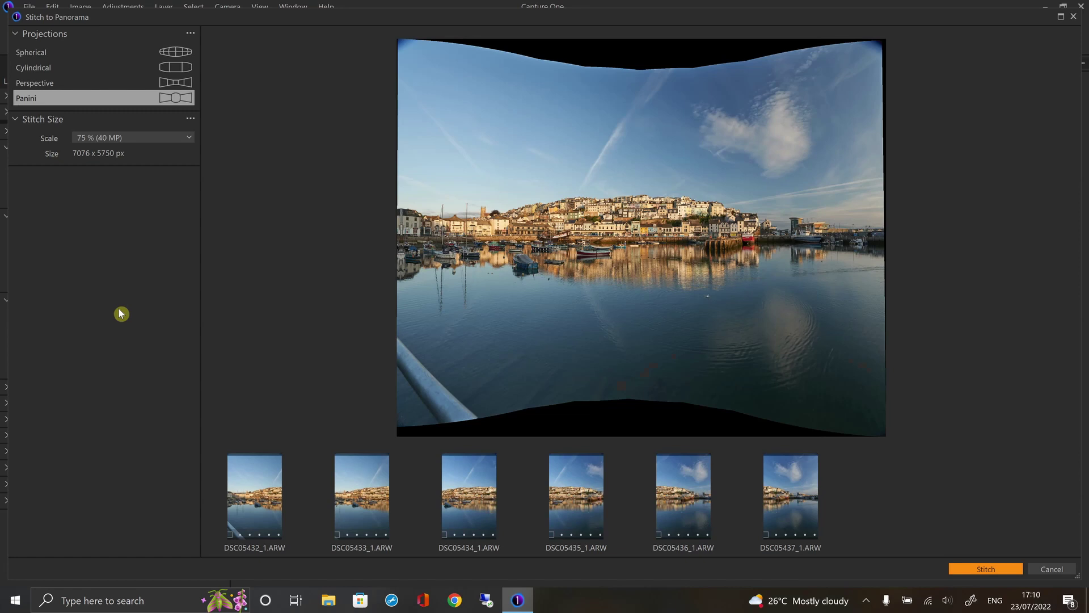
# Compare the Cylindrical projection with Panini and stitch the panorama using Panini
pyautogui.click(176, 71)
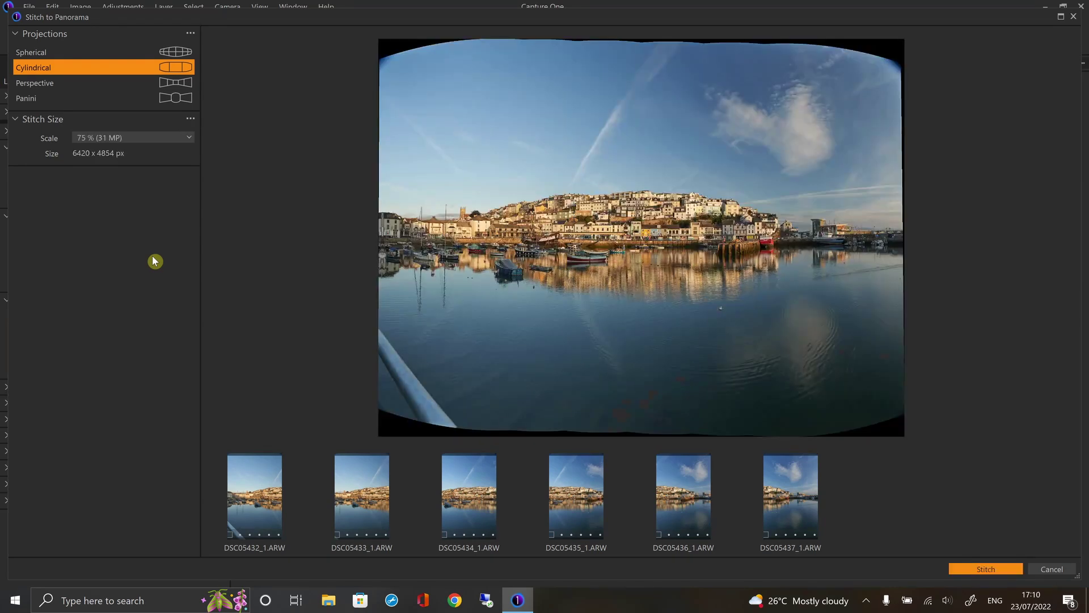
pyautogui.click(177, 100)
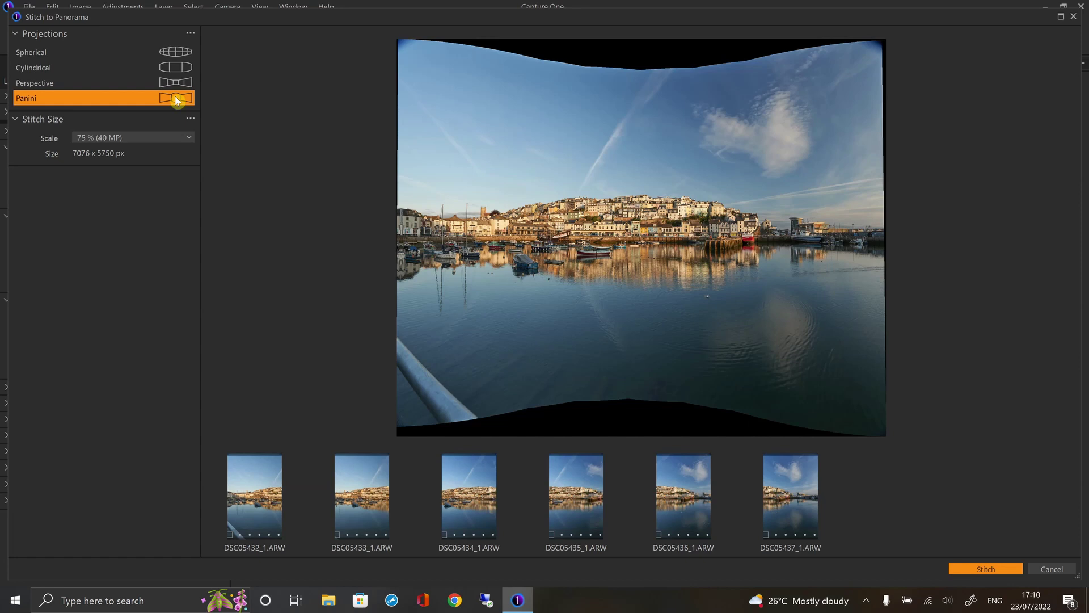
pyautogui.click(973, 571)
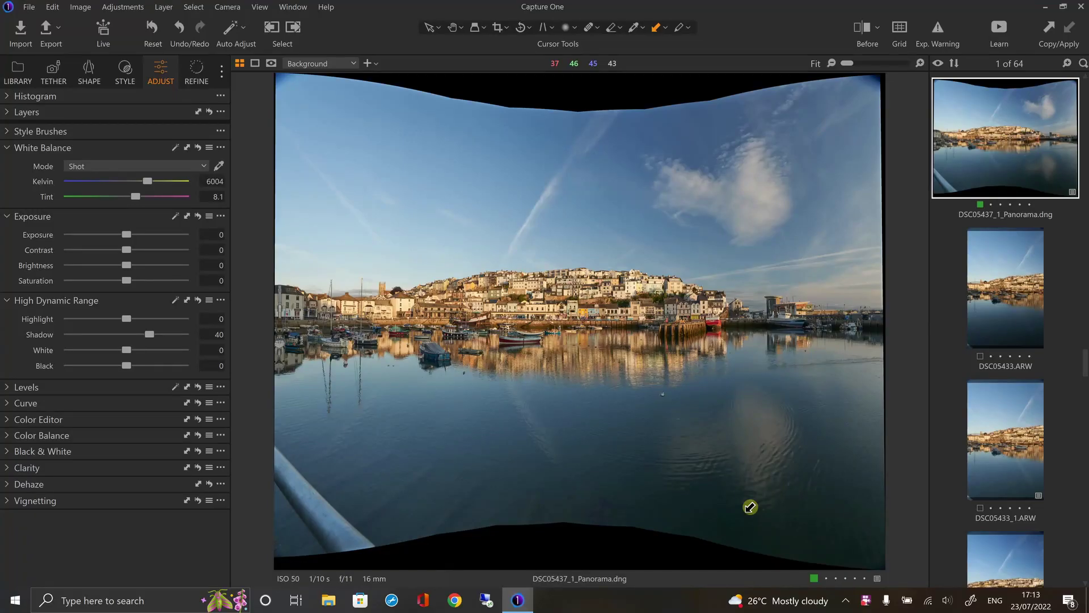
# Crop the stitched panorama to a 1x3 ratio, shift the crop frame slightly downward over the harbour, and apply it
pyautogui.click(500, 31)
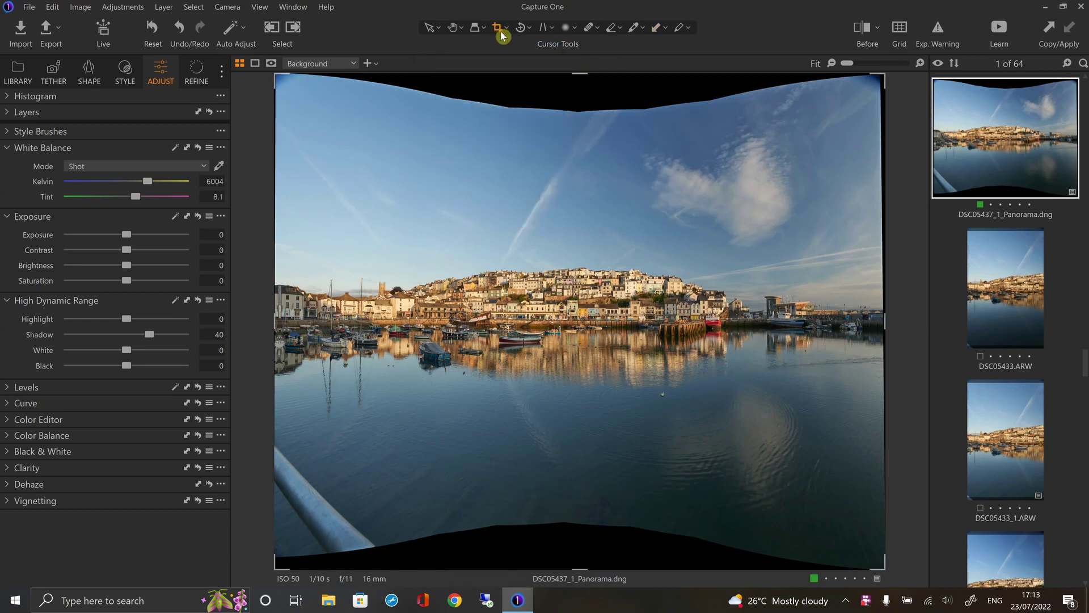
pyautogui.rightClick(513, 221)
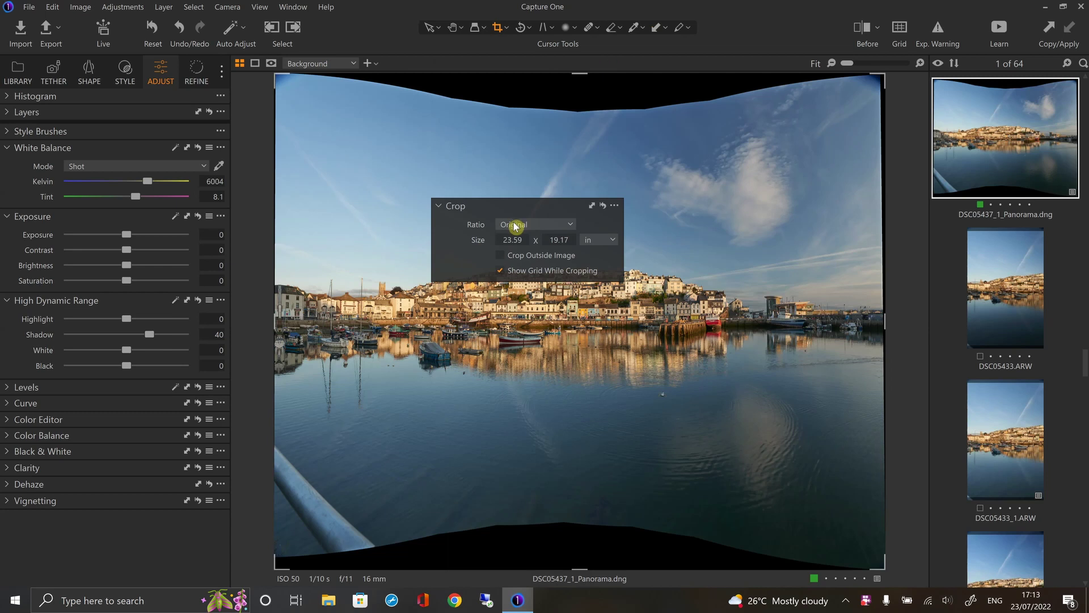
pyautogui.click(515, 224)
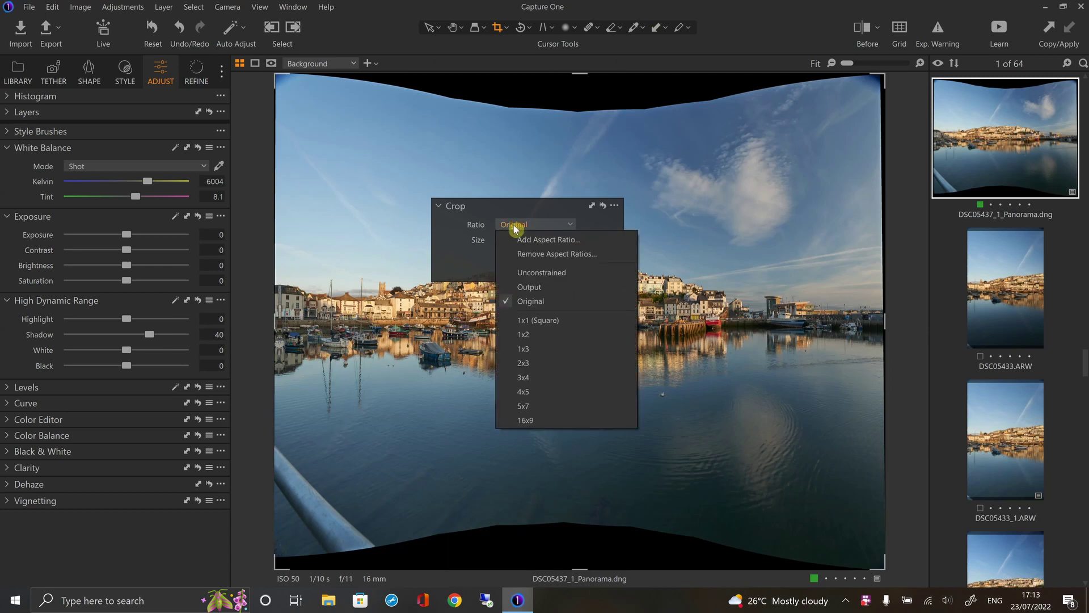
pyautogui.click(523, 348)
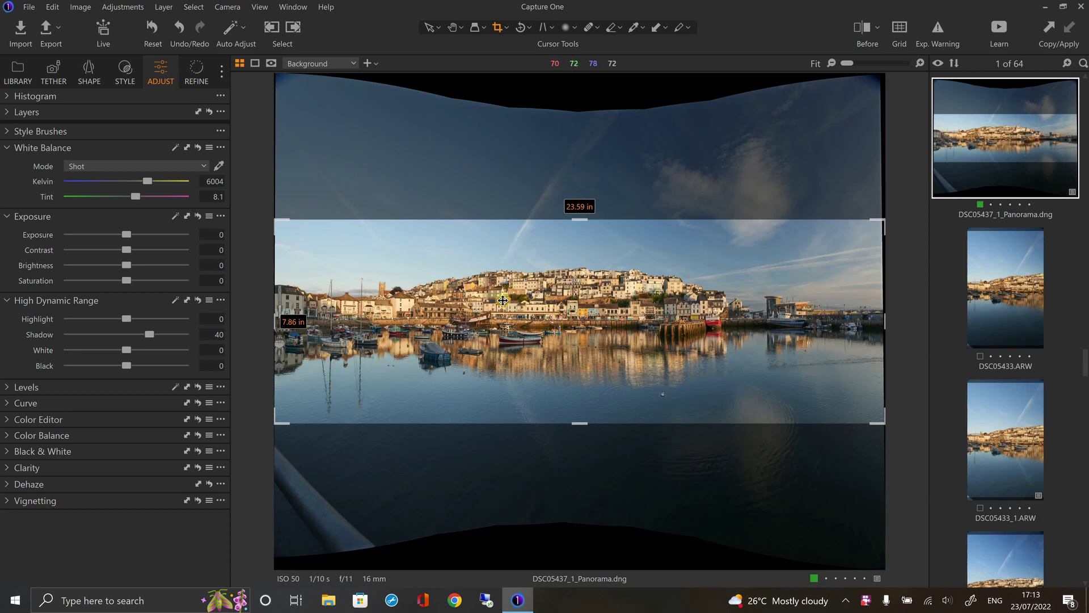
pyautogui.moveTo(507, 309)
pyautogui.mouseDown()
pyautogui.moveTo(508, 323)
pyautogui.moveTo(493, 255)
pyautogui.moveTo(487, 309)
pyautogui.mouseUp()
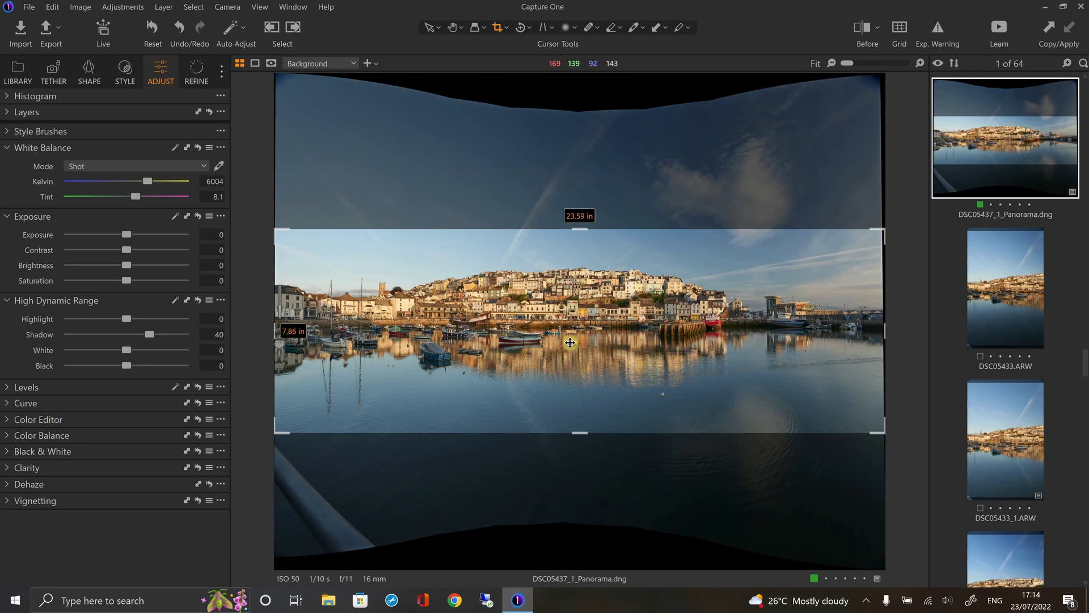
pyautogui.click(656, 27)
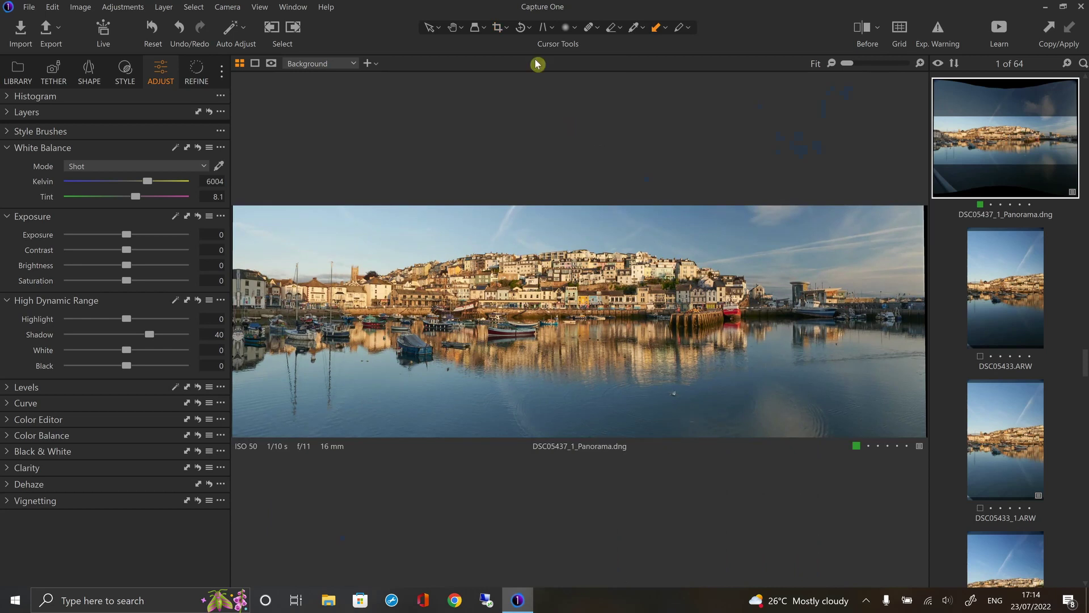
# Apply a vertical keystone correction to the panorama, with the lower ends of both guides moved slightly outward, and return to the cropped view
pyautogui.click(542, 28)
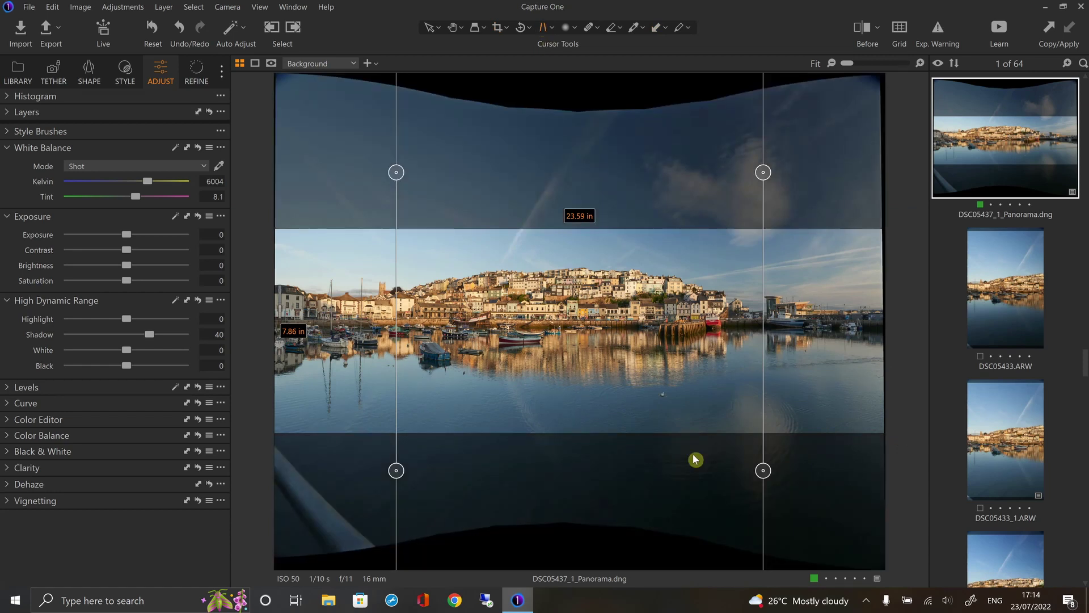
pyautogui.moveTo(763, 470); pyautogui.dragTo(771, 477)
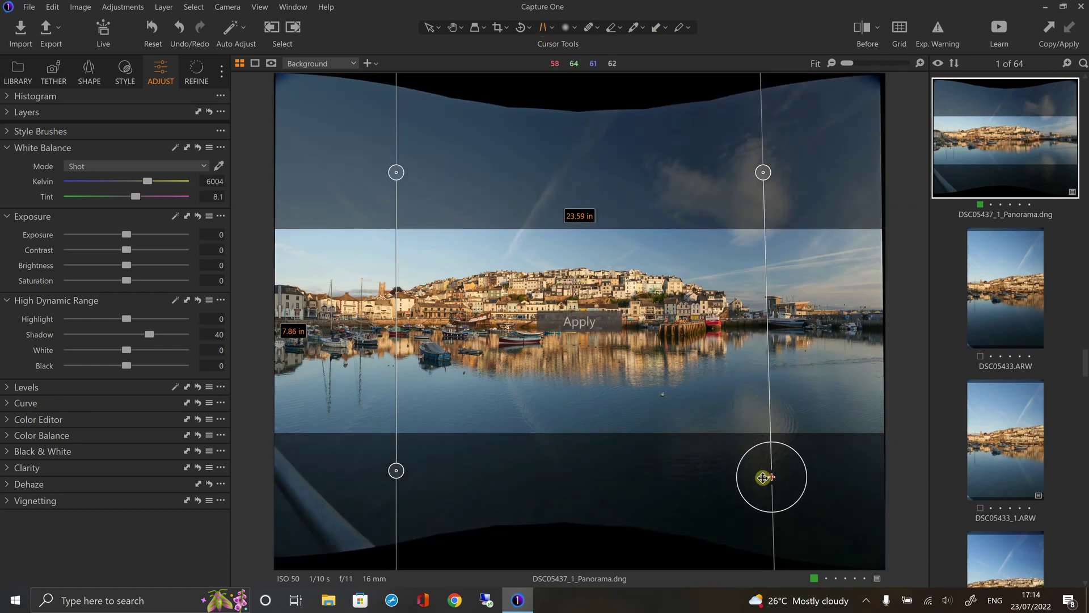
pyautogui.moveTo(396, 471); pyautogui.dragTo(388, 472)
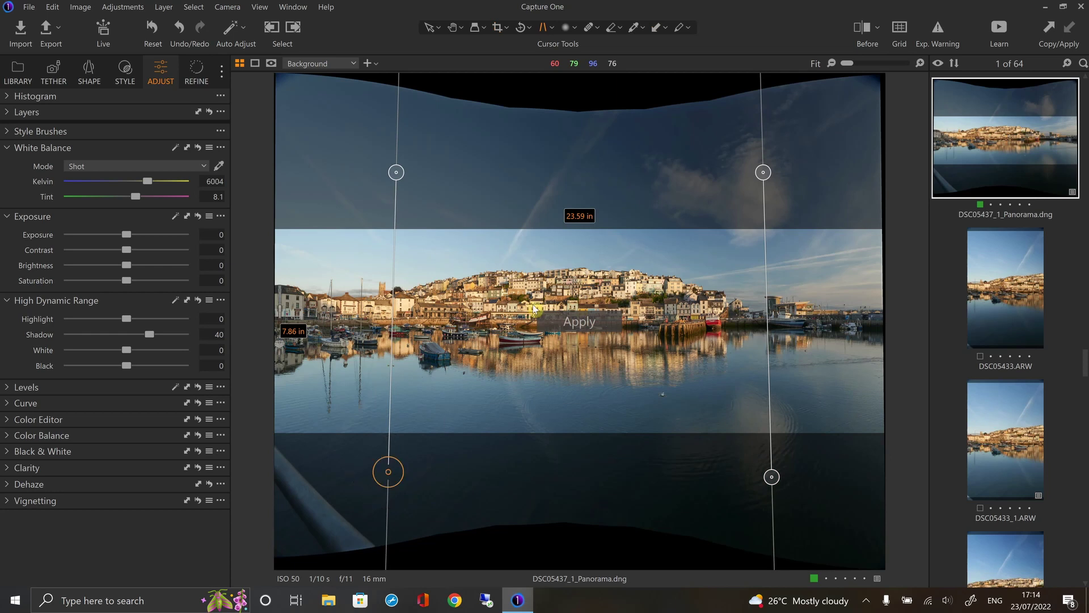
pyautogui.click(580, 387)
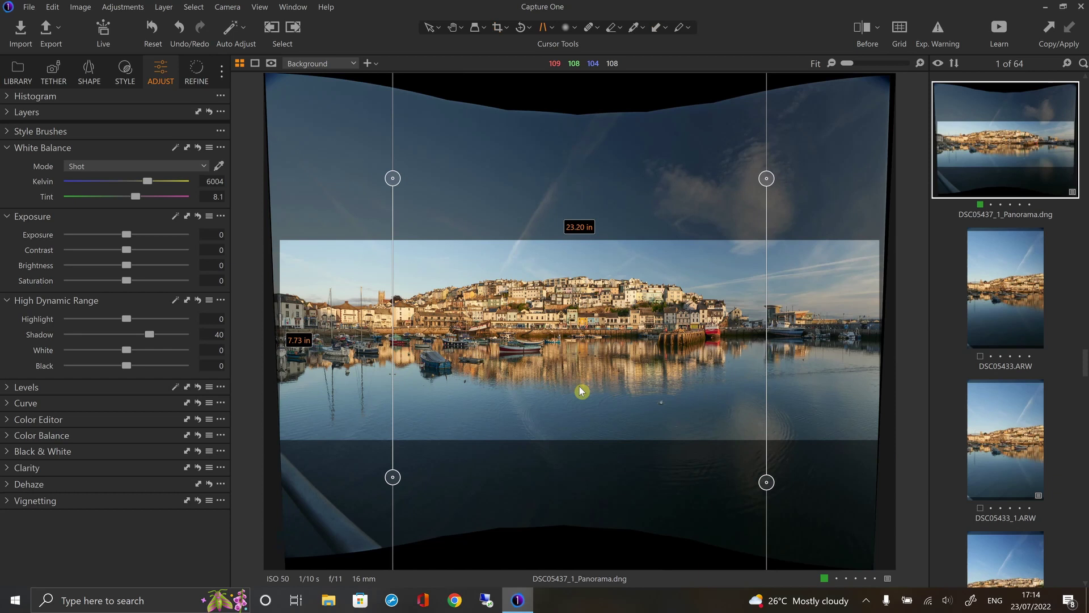
pyautogui.click(655, 30)
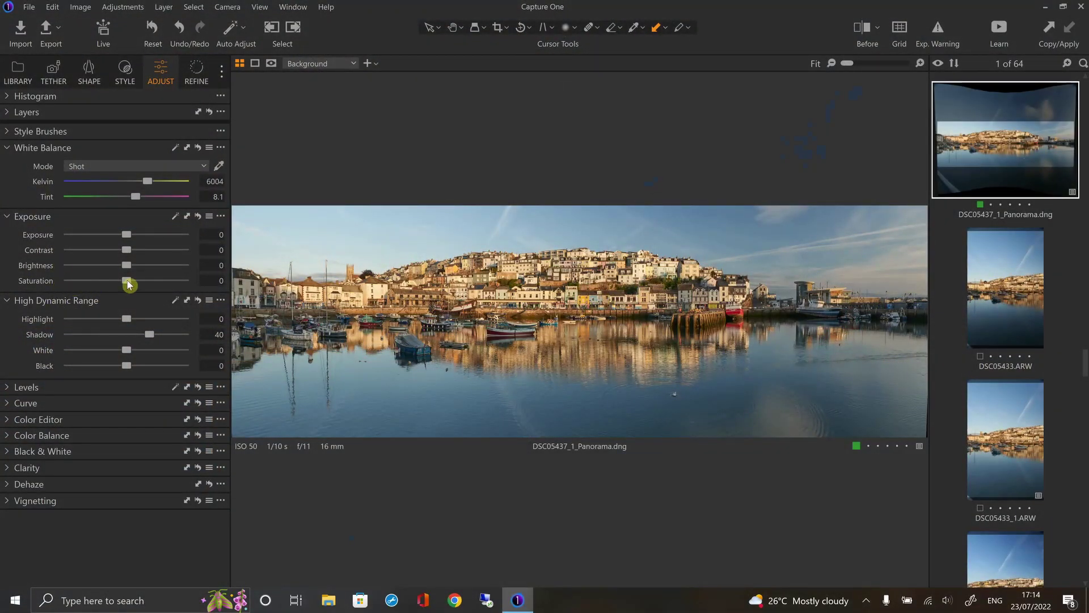
# Raise the panorama's saturation to 15 and examine the waterfront buildings and boats at 100% before returning to the full view
pyautogui.moveTo(128, 284); pyautogui.dragTo(140, 285)
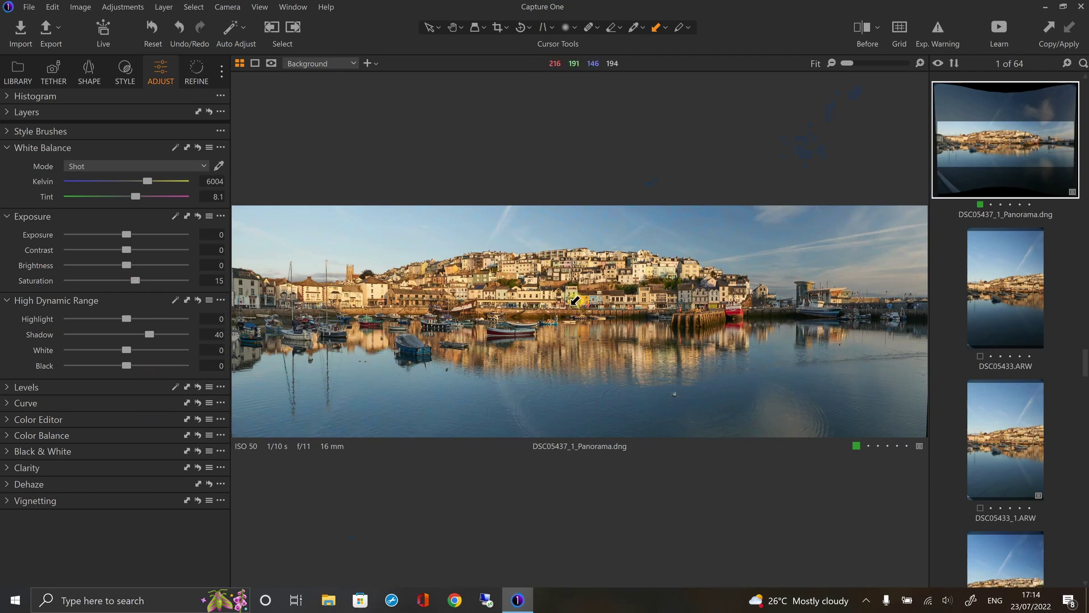
pyautogui.doubleClick(573, 301)
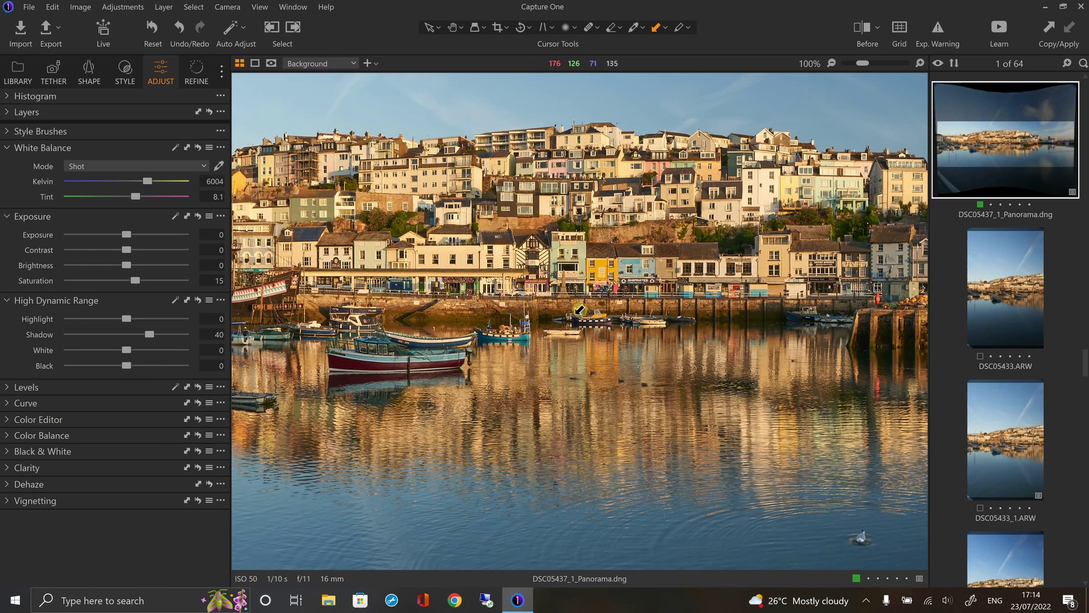
pyautogui.hotkey('ctrl', '0')
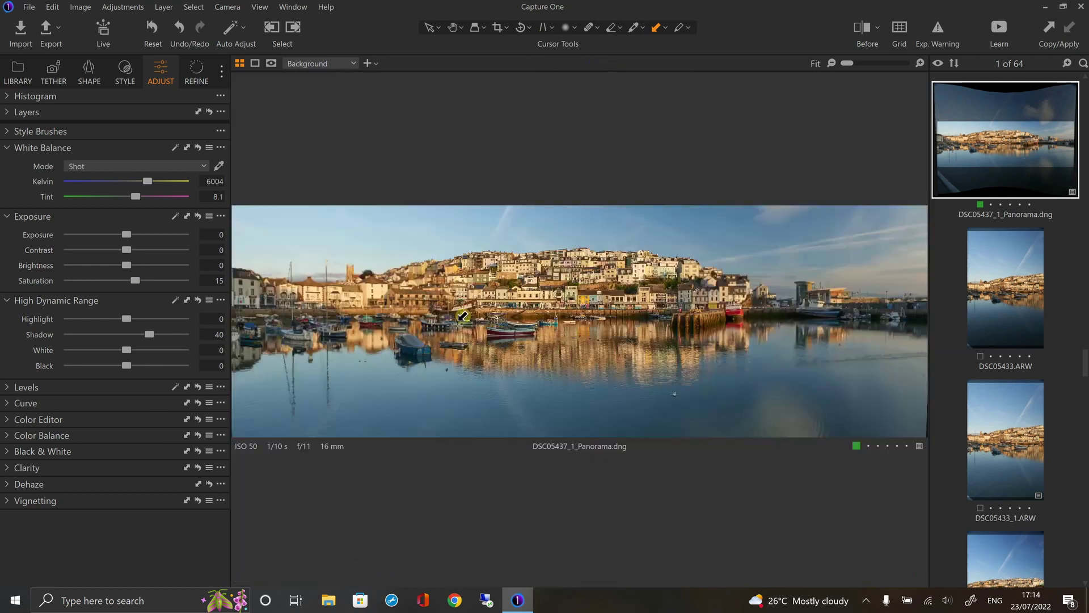
pyautogui.scroll(1, 325, 306)
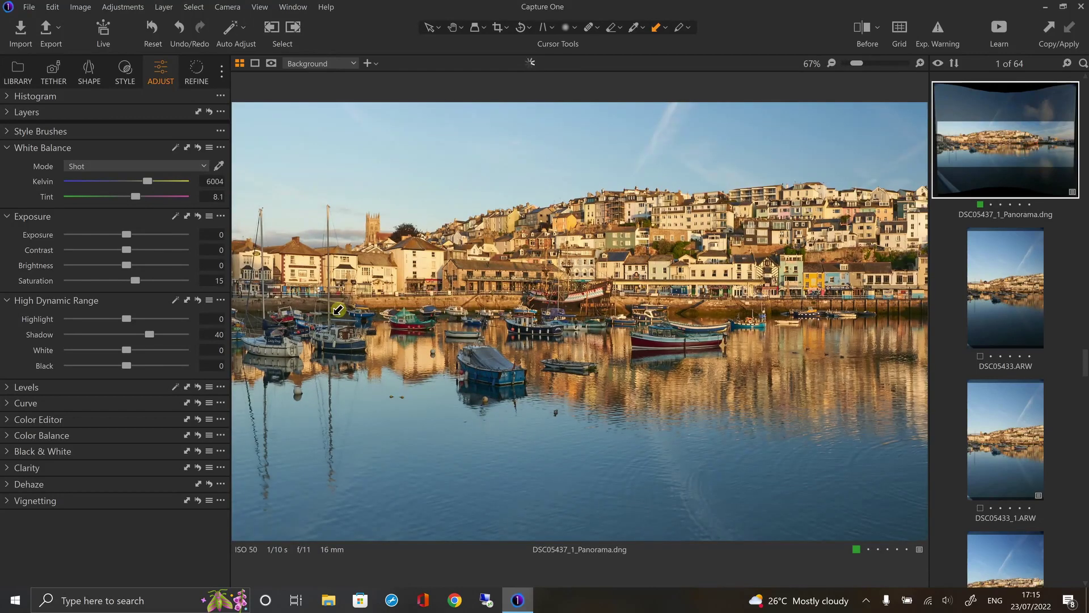
pyautogui.scroll(1, 339, 310)
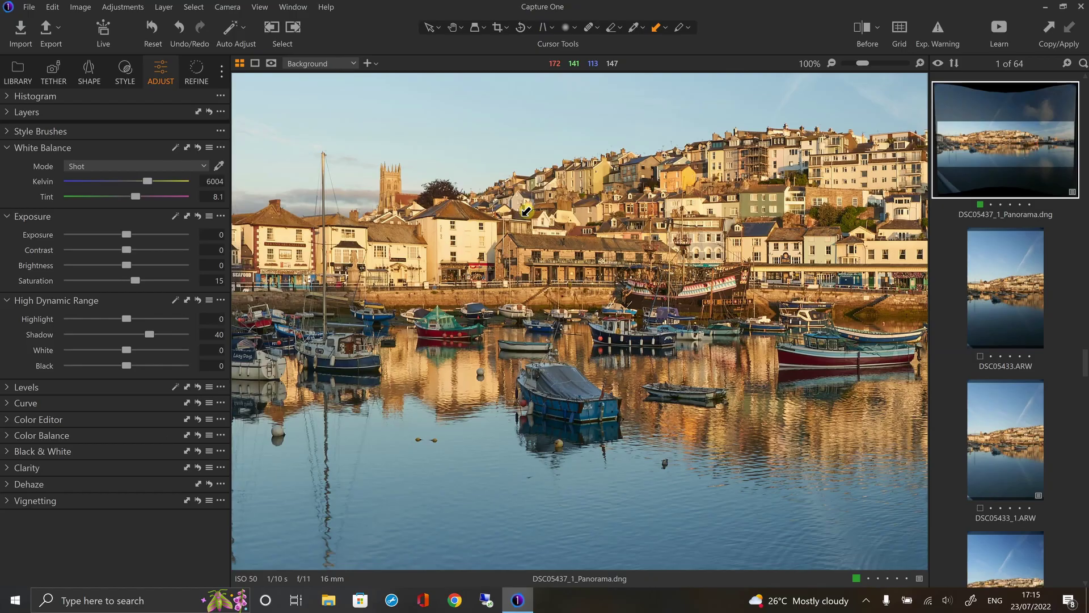
pyautogui.scroll(-3, 525, 216)
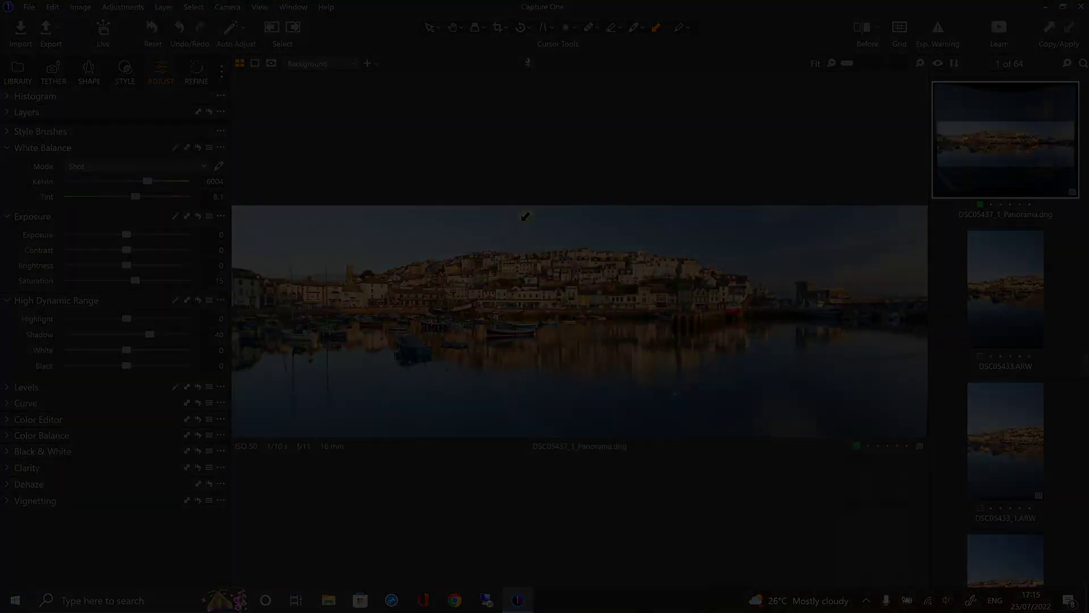